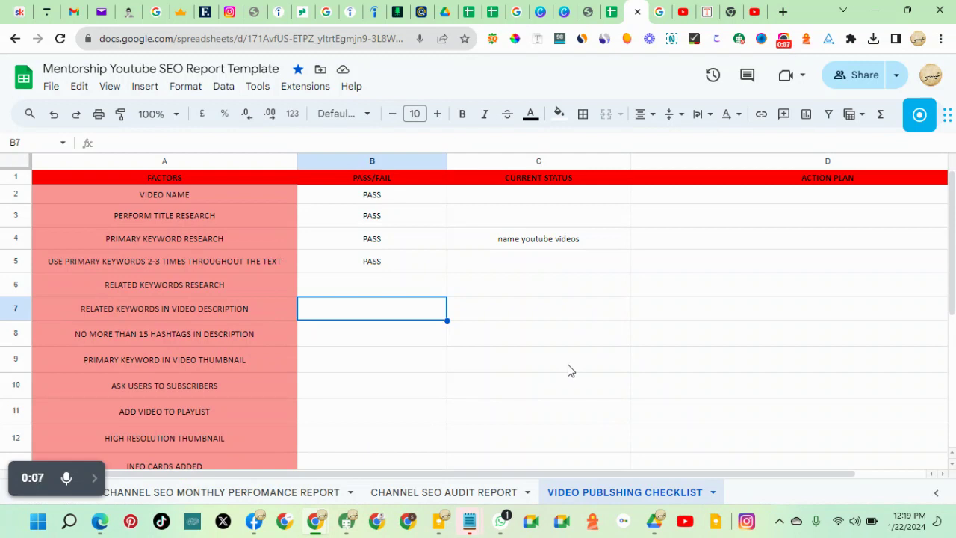
- Rename the row 6 factor in cell A6 to 'RELATED KEYWORD RESEARCH'
left_click(219, 291)
double_click(192, 287)
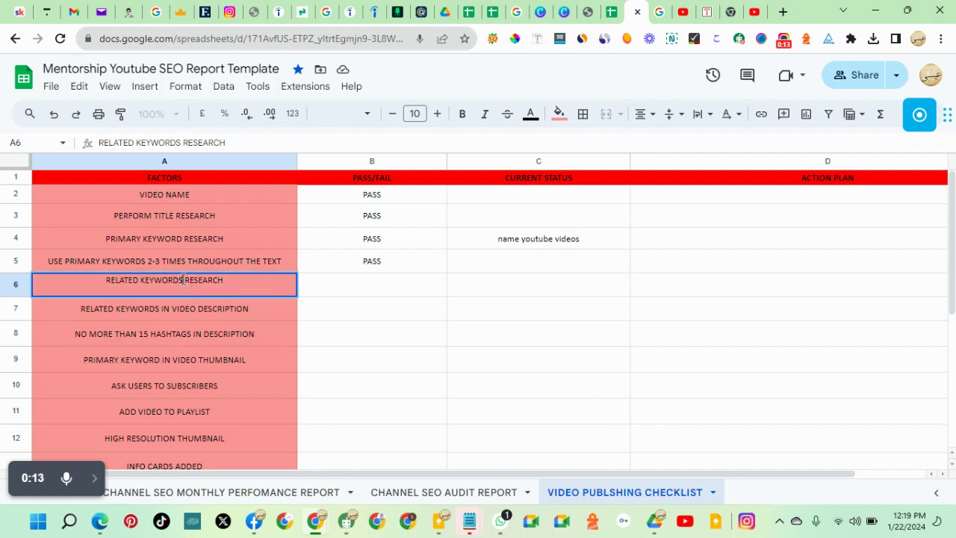
key("BackSpace")
left_click(421, 289)
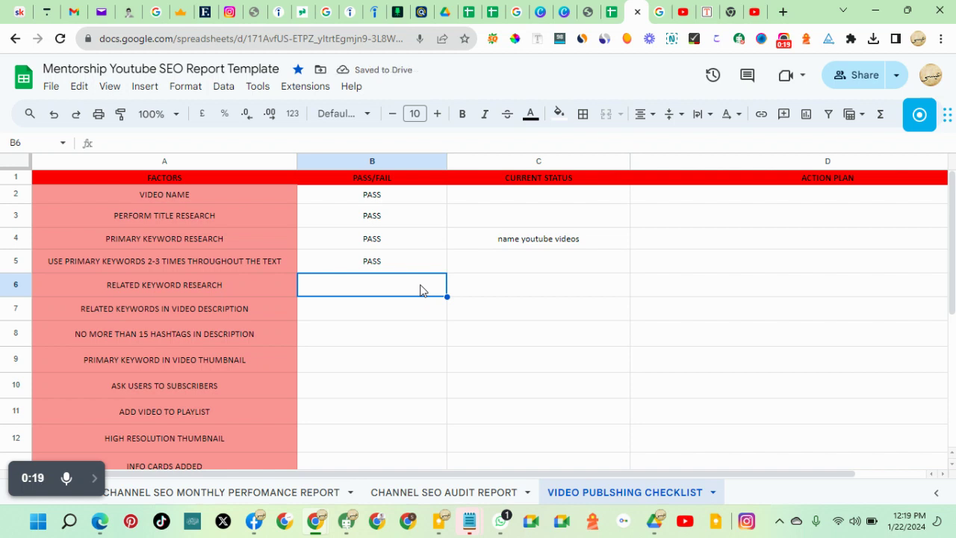
- Copy the primary keyword 'name youtube videos' from cell C4
double_click(584, 245)
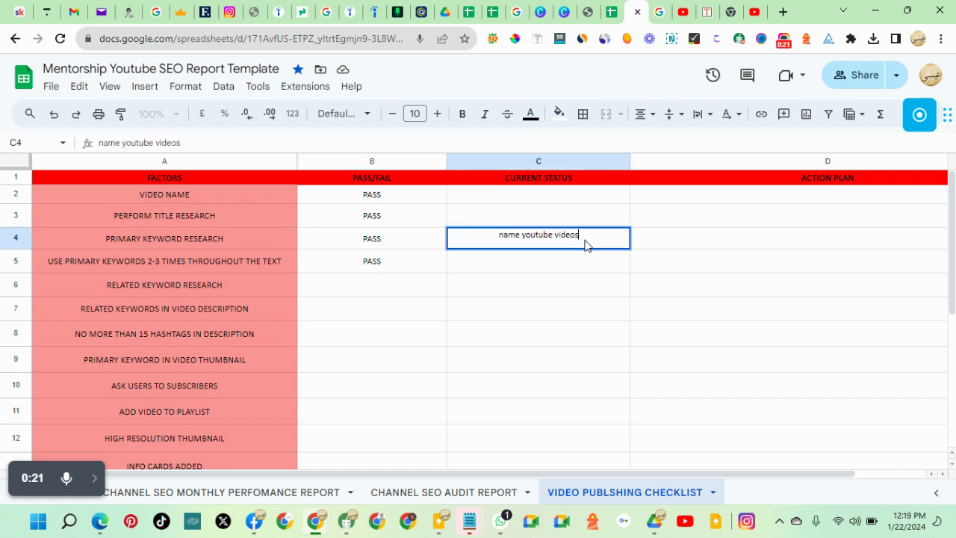
left_click_drag(586, 245, 498, 236)
right_click(499, 236)
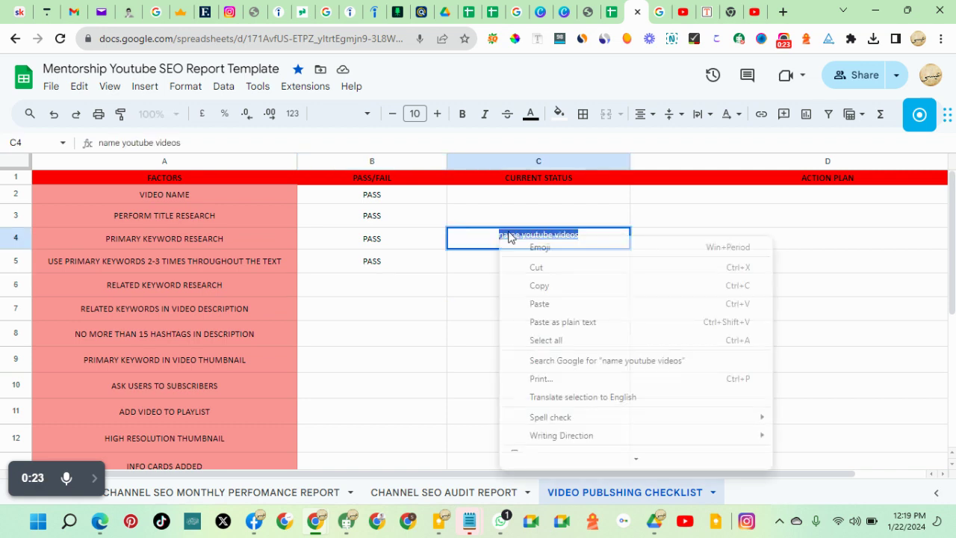
left_click(539, 287)
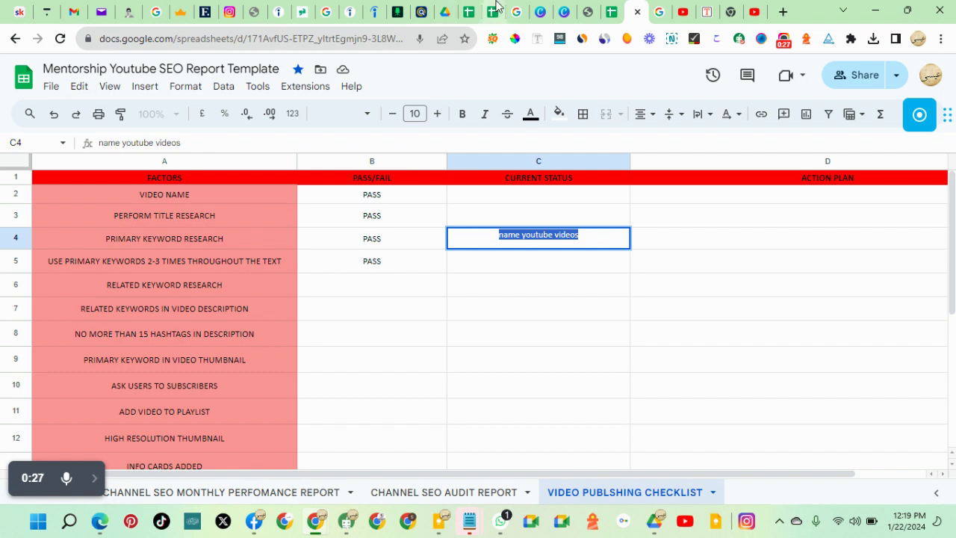
- Copy 'upload YouTube videos' from the first line of the YouTube Studio video description
left_click(684, 13)
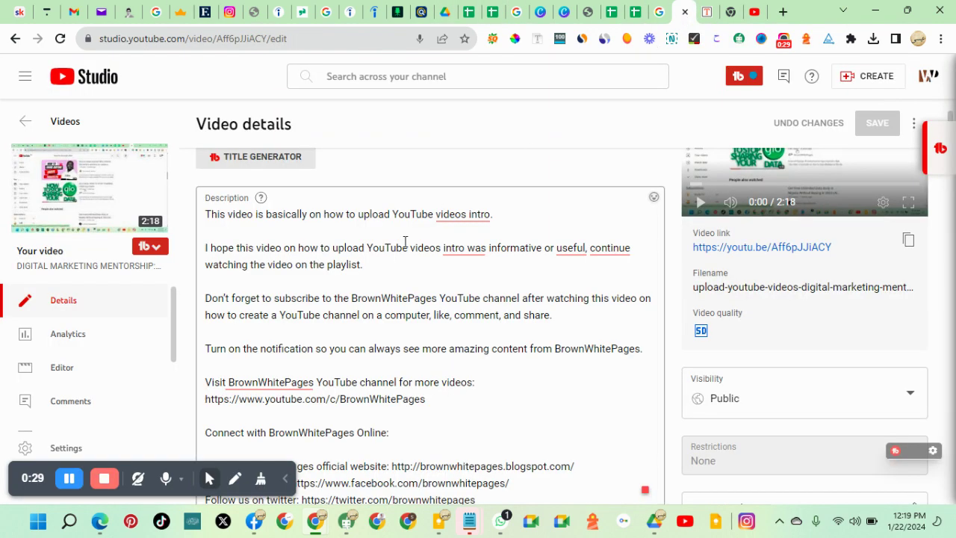
scroll(388, 284, "up", 1)
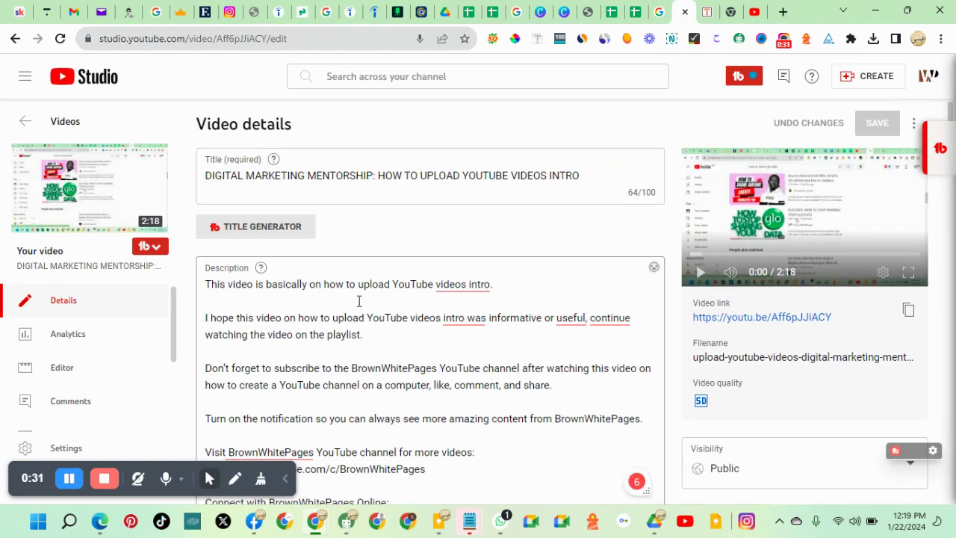
mouse_move(359, 285)
left_mouse_down()
mouse_move(451, 284)
mouse_move(360, 285)
left_mouse_up()
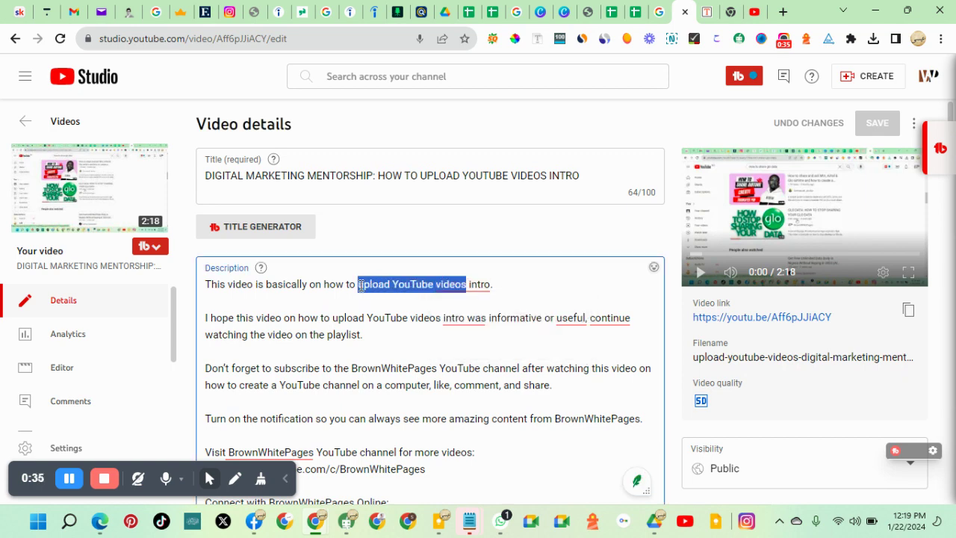
right_click(360, 285)
left_click(410, 88)
- Replace the Google query with 'upload YouTube videos' and run the search
left_click(660, 12)
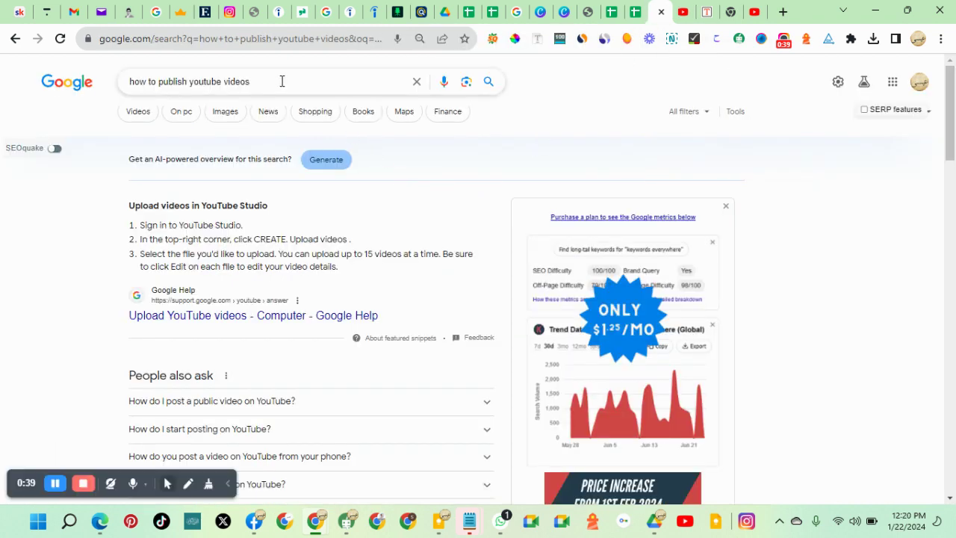
left_click_drag(280, 81, 128, 82)
right_click(130, 86)
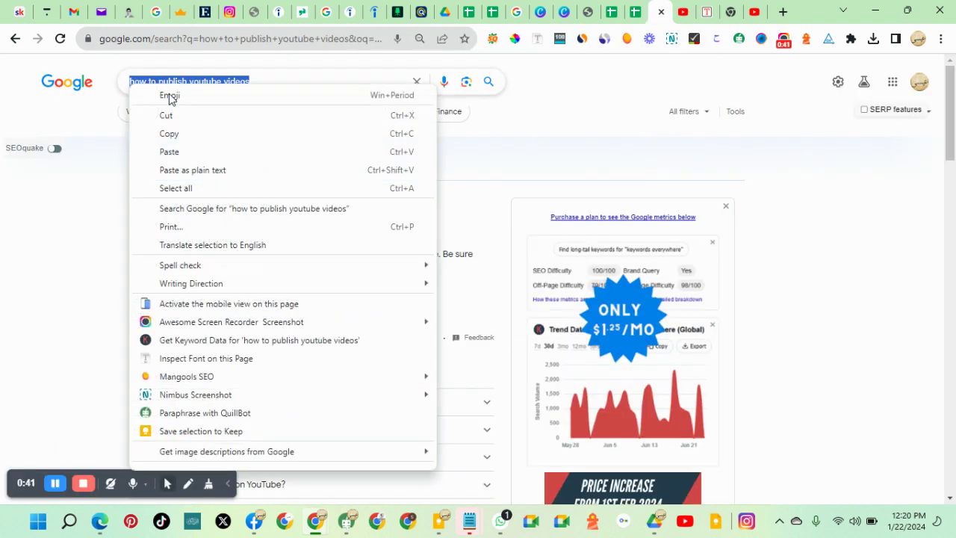
left_click(182, 150)
left_click(490, 83)
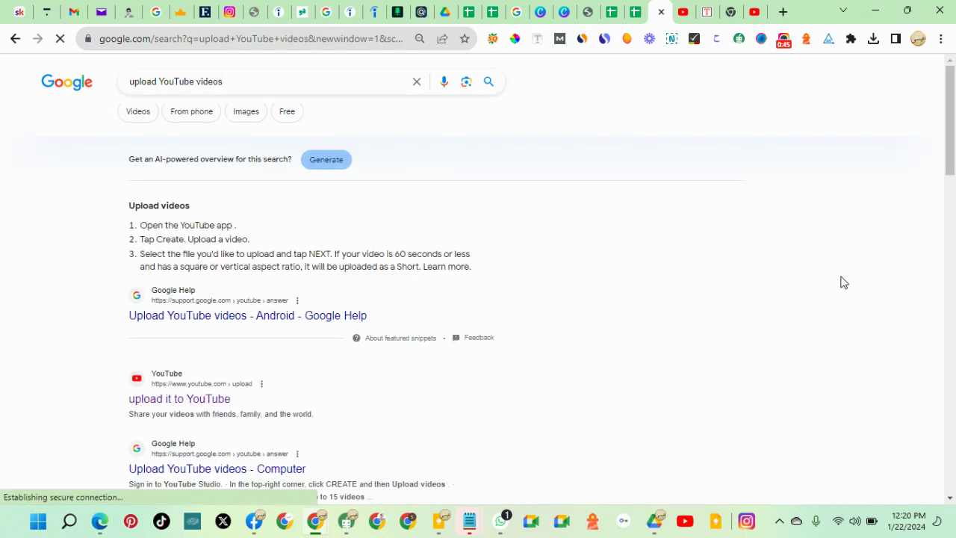
- Select the whole Related searches block in the results and copy it
scroll(329, 299, "down", 15)
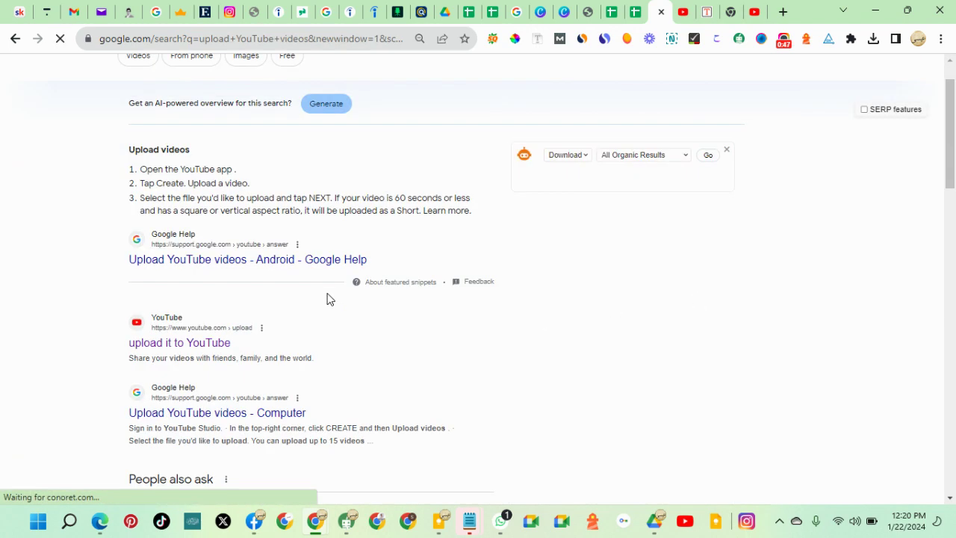
scroll(331, 305, "down", 4)
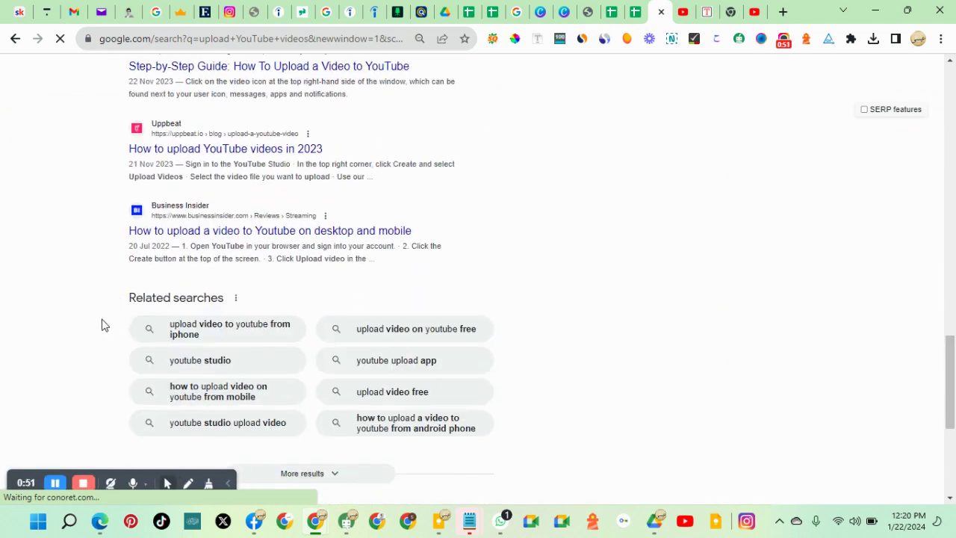
left_click_drag(103, 324, 474, 429)
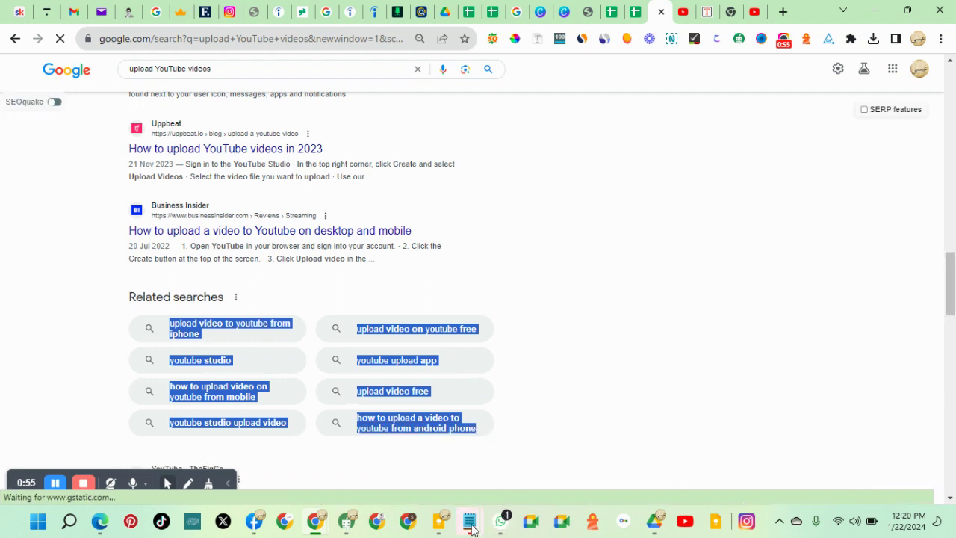
mouse_move(469, 521)
right_click(518, 331)
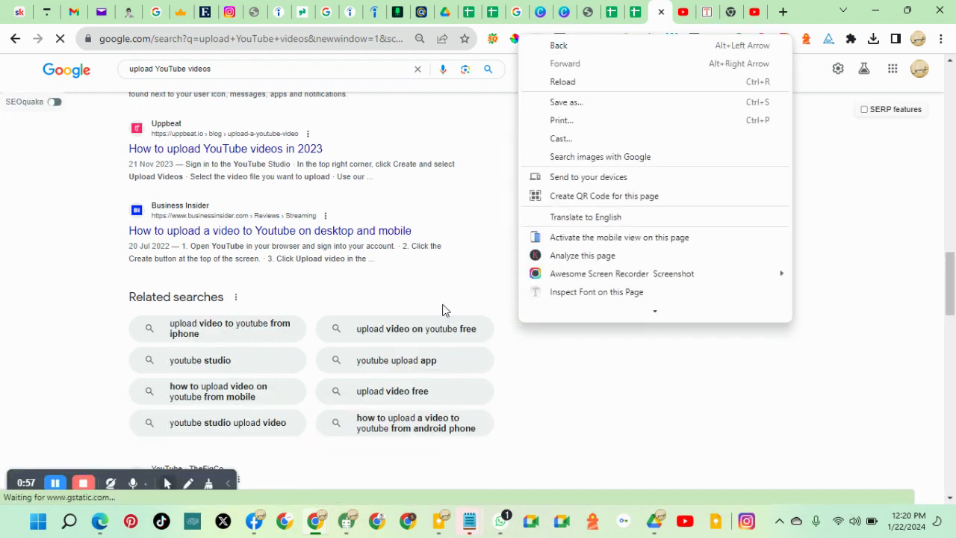
left_click_drag(157, 324, 500, 431)
right_click(500, 431)
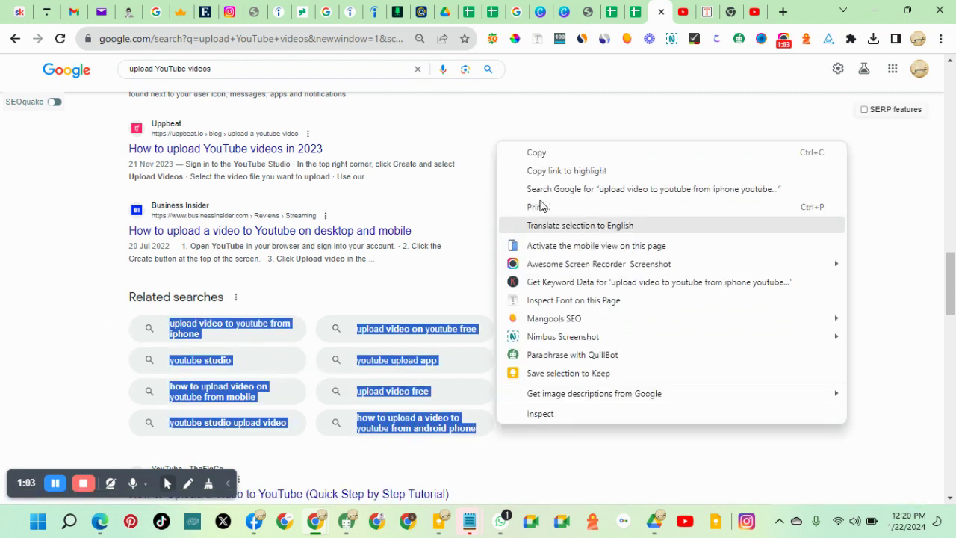
left_click(546, 148)
- Change the Notepad note's label from 'Primary Keyword' to 'Secondary Keyword'
mouse_move(469, 525)
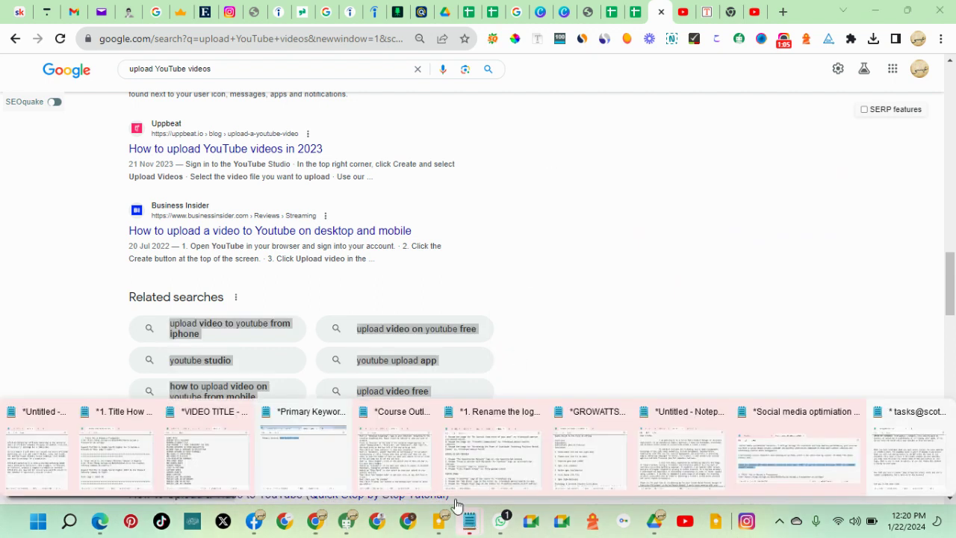
left_click(294, 468)
left_click(623, 241)
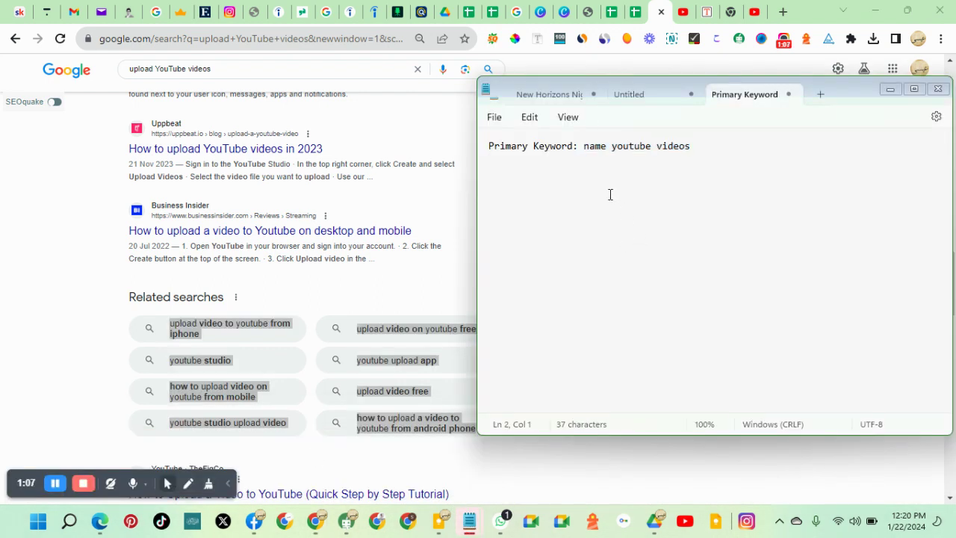
left_click_drag(518, 146, 481, 147)
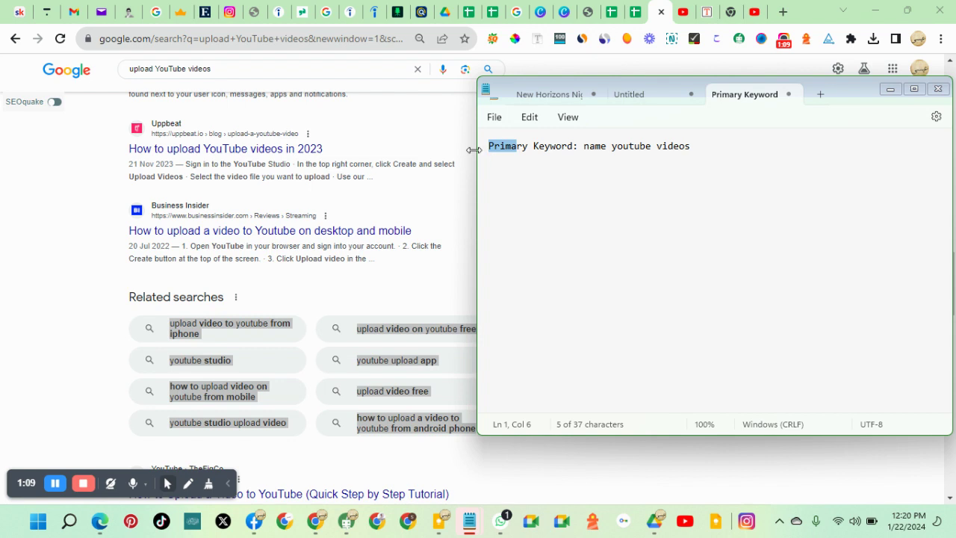
type("s")
key("BackSpace")
type("S")
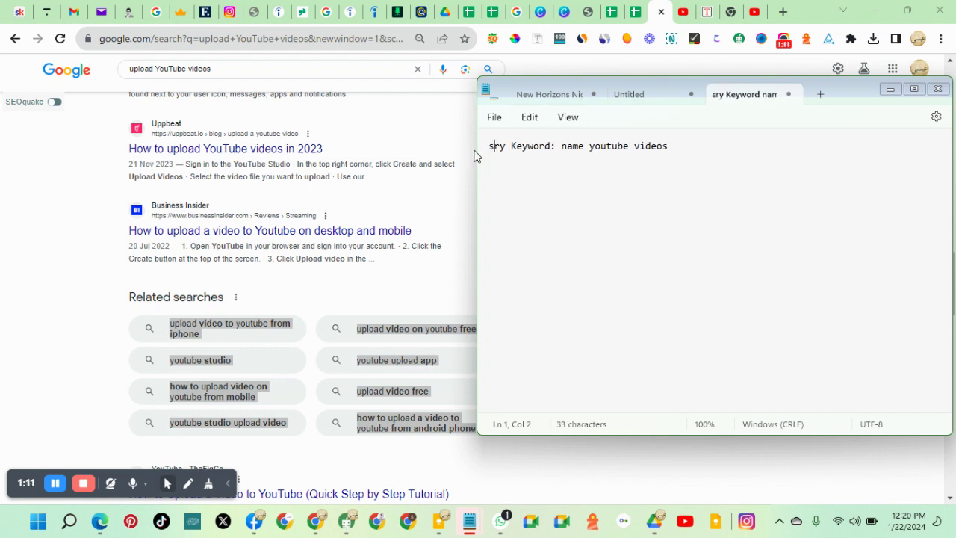
key("BackSpace")
type("Secon")
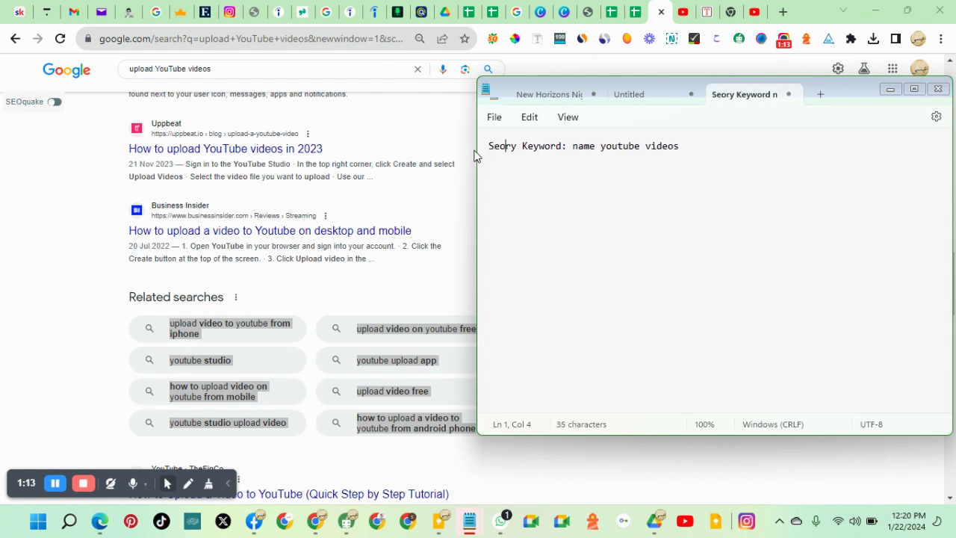
type("da")
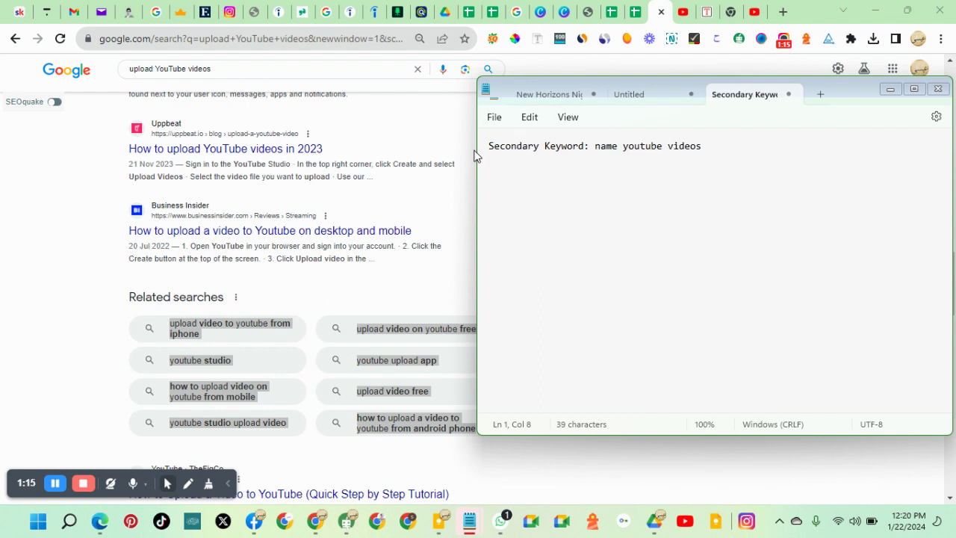
- Replace 'name youtube videos' under the label with the pasted related searches
left_click_drag(700, 146, 598, 155)
key("BackSpace")
key("Return")
key("Return")
key("ctrl+v")
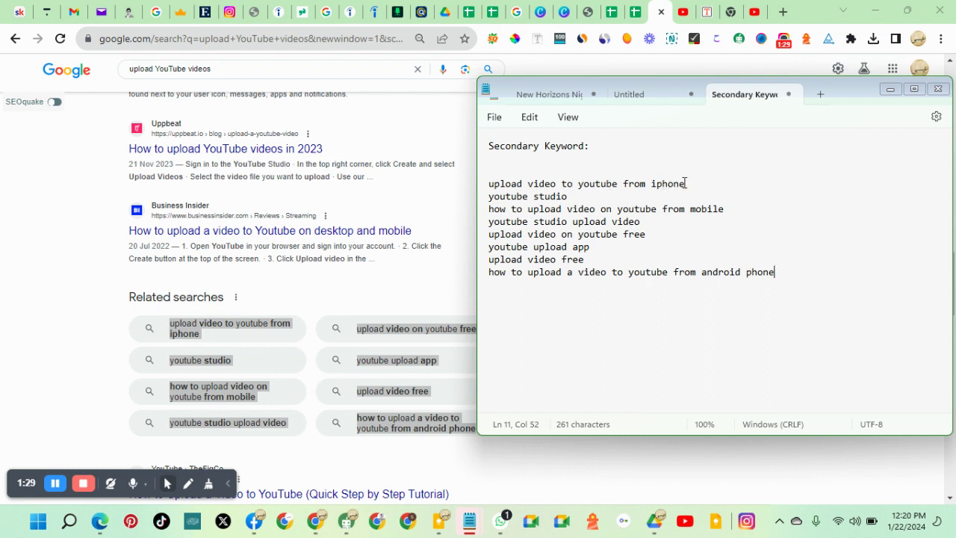
left_click(576, 196)
- Show the SEO report spreadsheet with the Secondary Keyword note in front of it
left_click(734, 210)
left_click(633, 20)
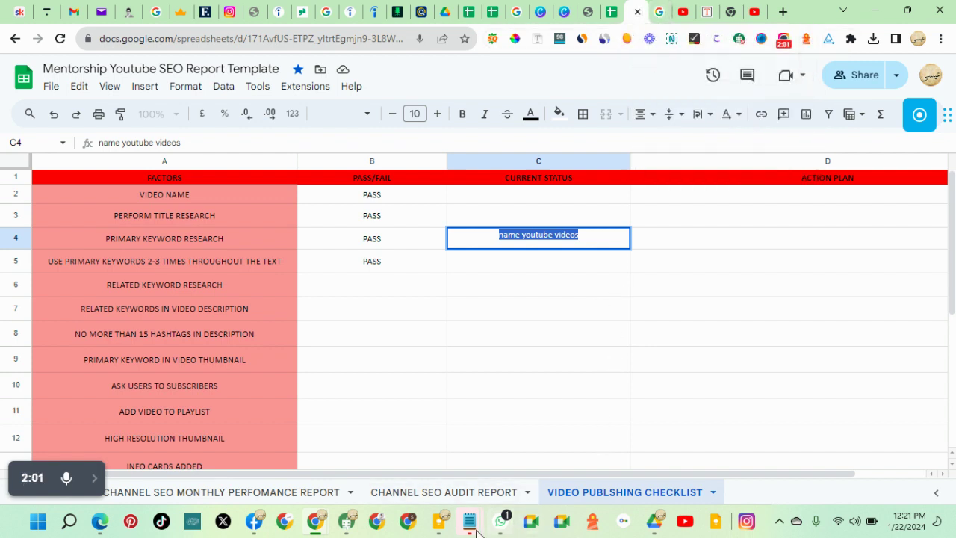
mouse_move(474, 529)
left_click(319, 472)
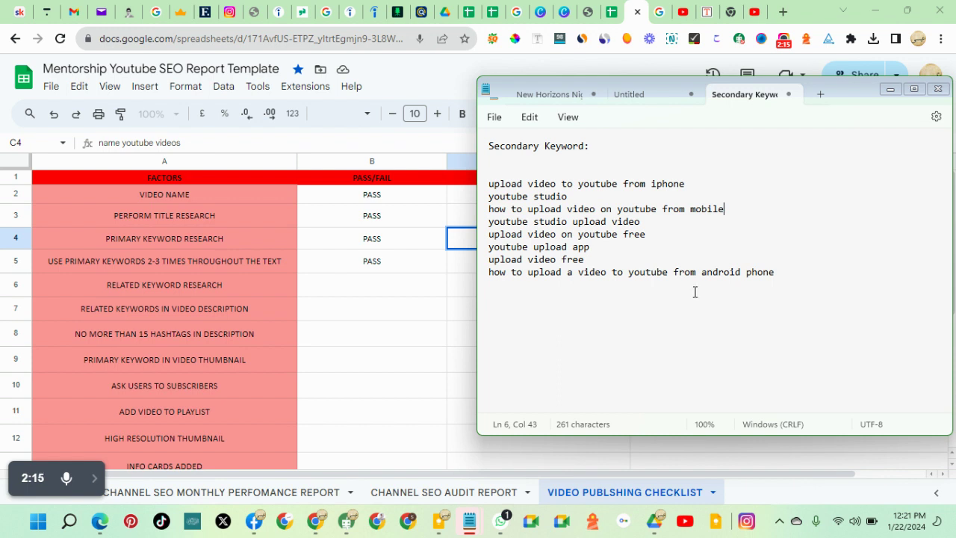
- Delete the 'youtube studio' line and its leftover blank line from the list
left_click(490, 183)
left_click(545, 197)
left_click_drag(569, 197, 482, 205)
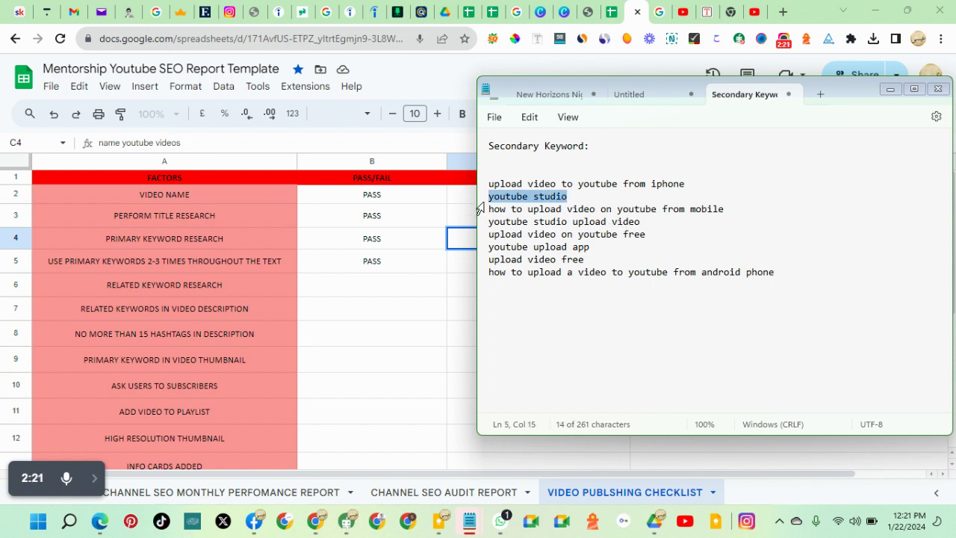
key("BackSpace")
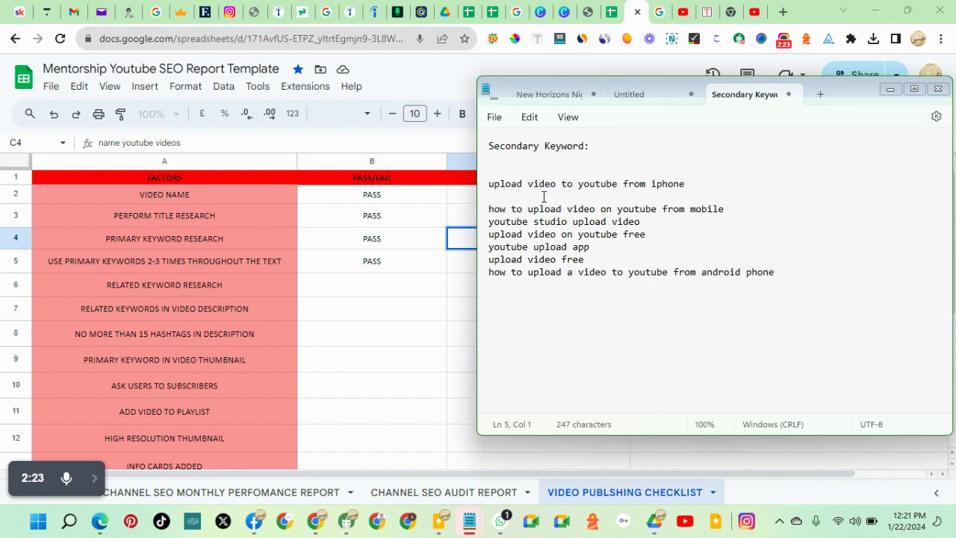
key("BackSpace")
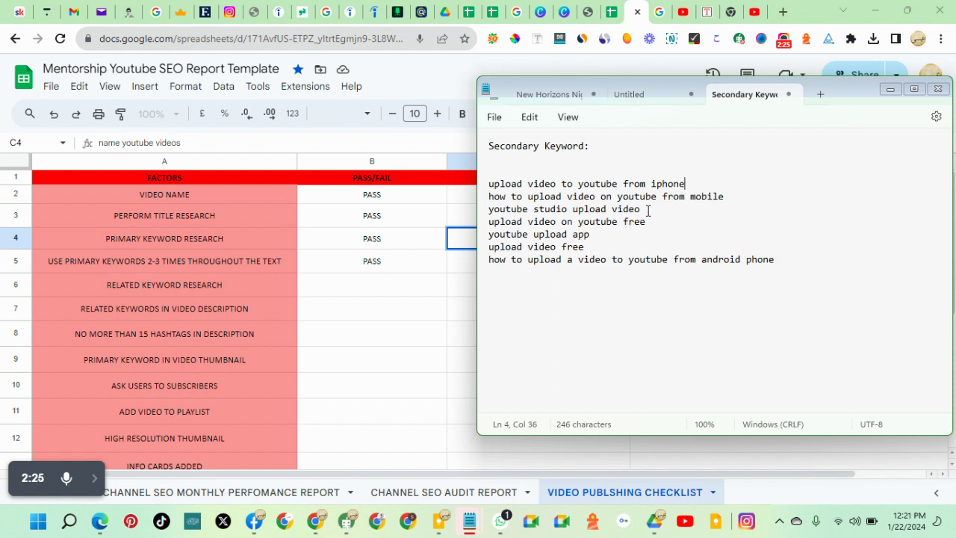
- Delete the 'upload video on youtube free', 'youtube upload app' and 'upload video free' lines
left_click_drag(647, 221, 489, 222)
key("BackSpace")
left_click_drag(584, 234, 486, 238)
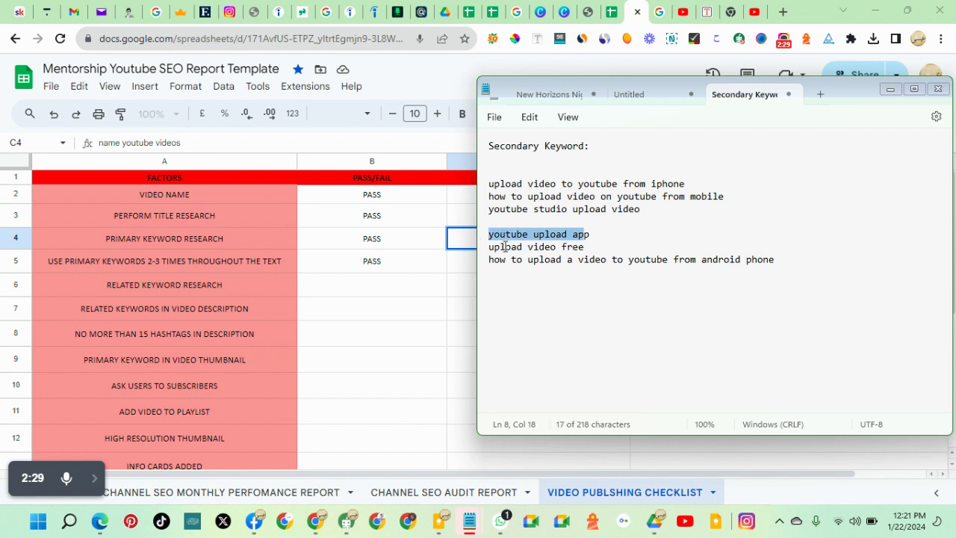
key("BackSpace")
left_click_drag(585, 247, 481, 247)
left_click(487, 234, "shift")
key("BackSpace")
key("BackSpace")
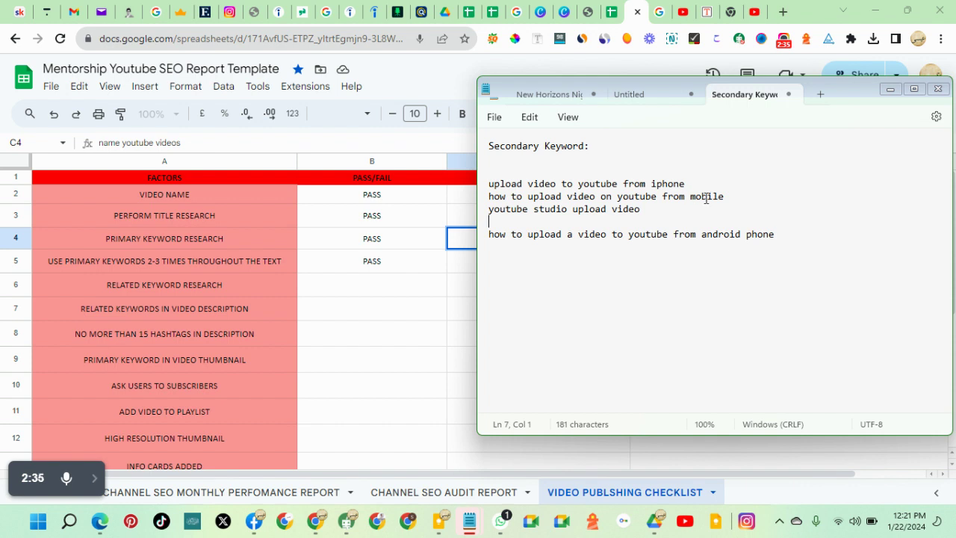
key("BackSpace")
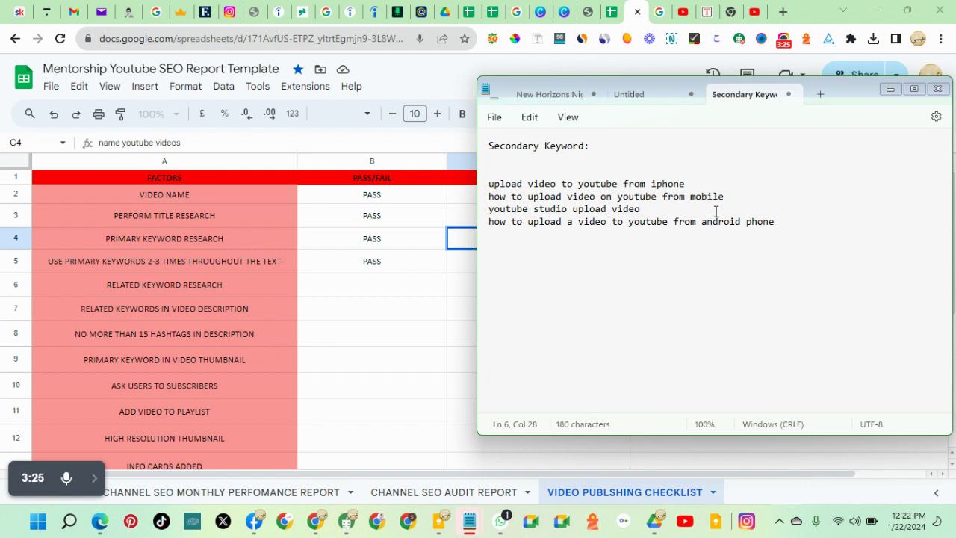
- Select cell B6, the Related Keyword Research result cell, in the checklist
left_click(418, 292)
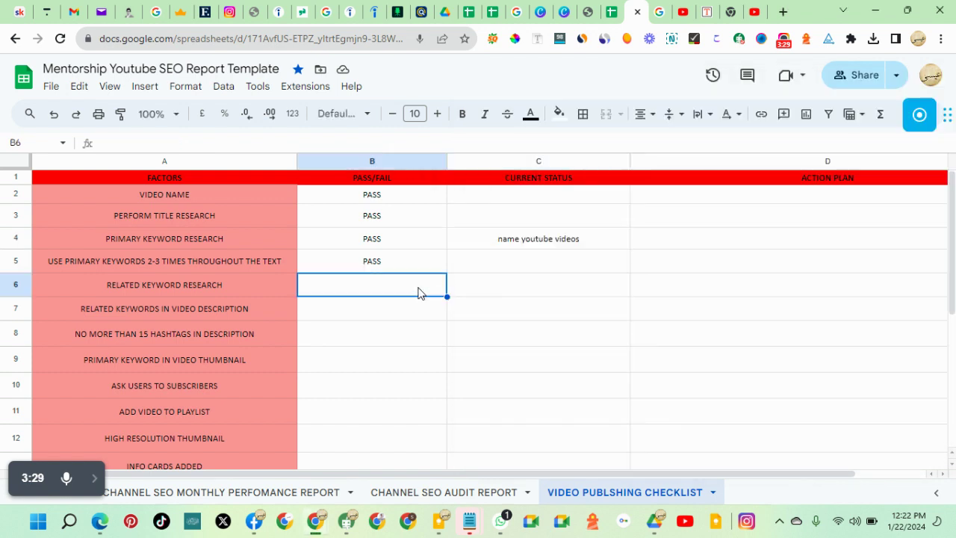